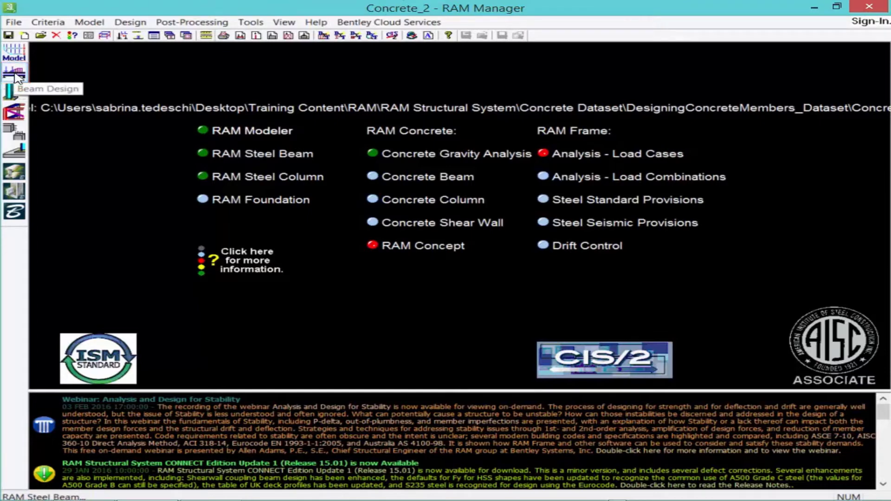
Open the RAM Steel Beam module, run Design All on the steel beams, and exit back to RAM Manager
click(14, 74)
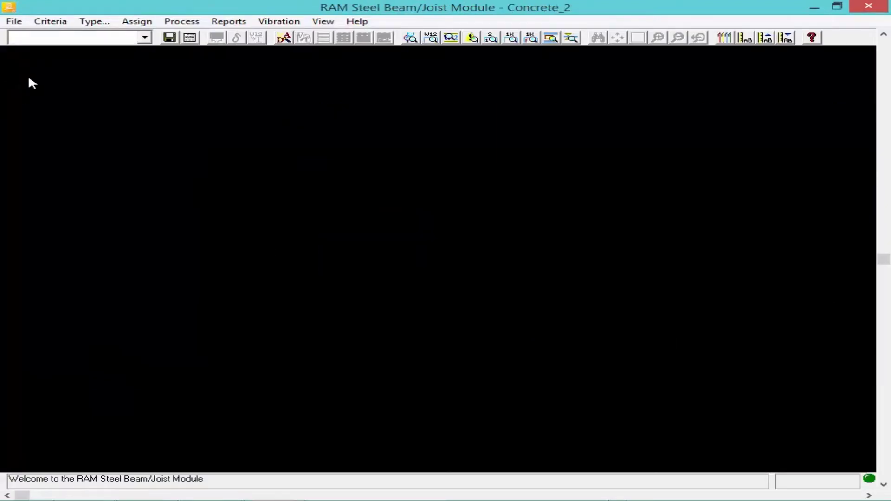
click(181, 21)
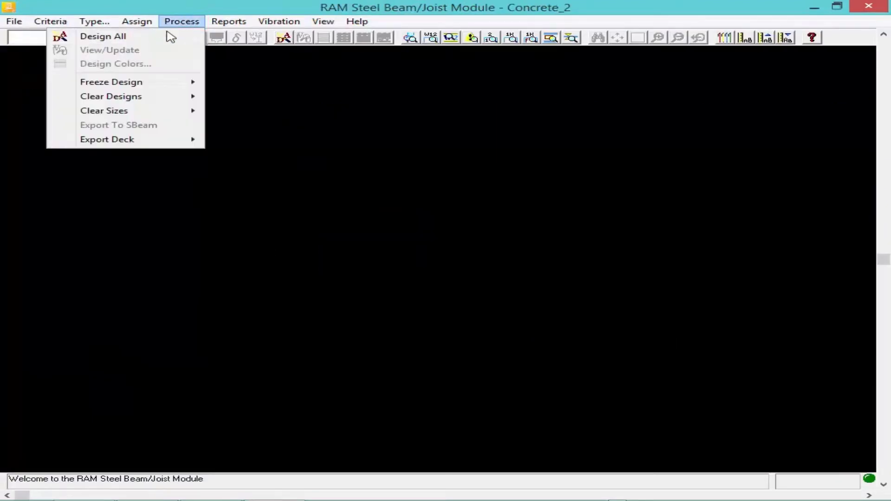
click(166, 37)
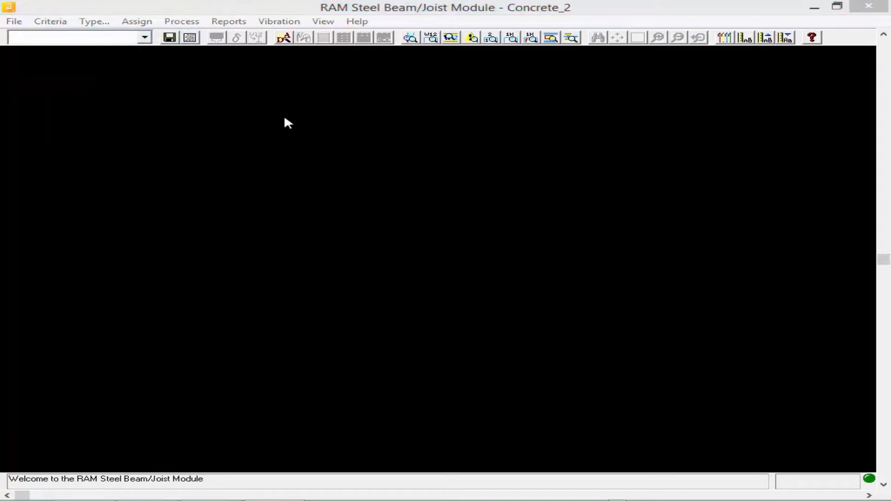
click(295, 13)
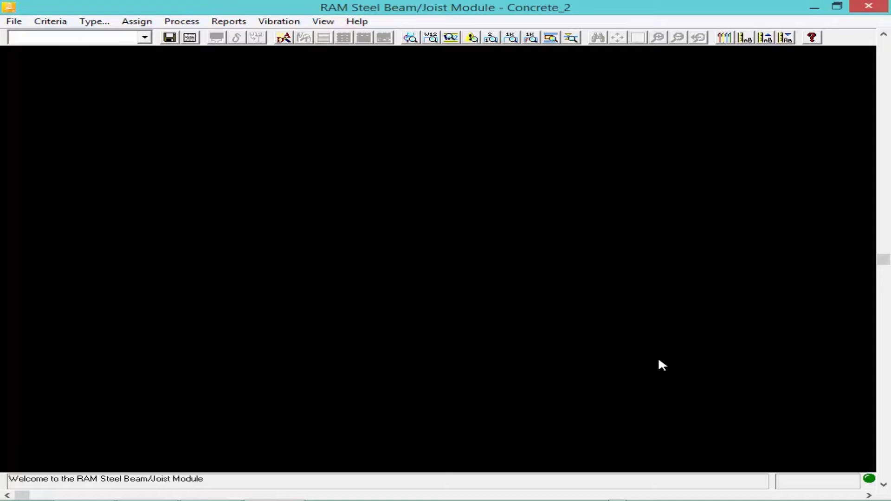
click(13, 21)
click(41, 92)
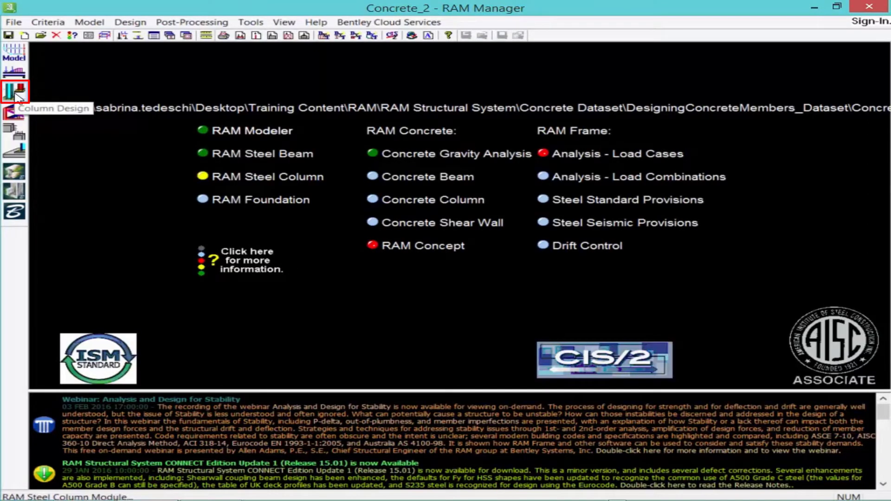
Open the RAM Steel Column module, run Design All on the steel columns, and exit back to RAM Manager
click(17, 94)
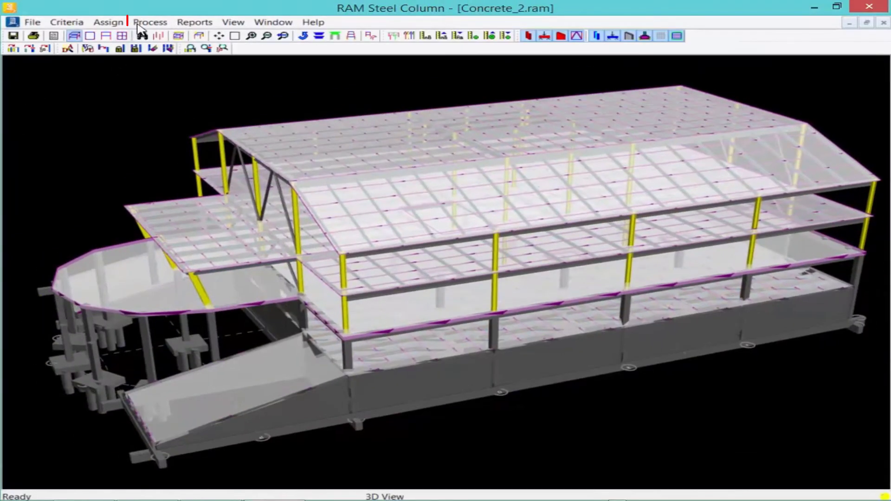
click(137, 25)
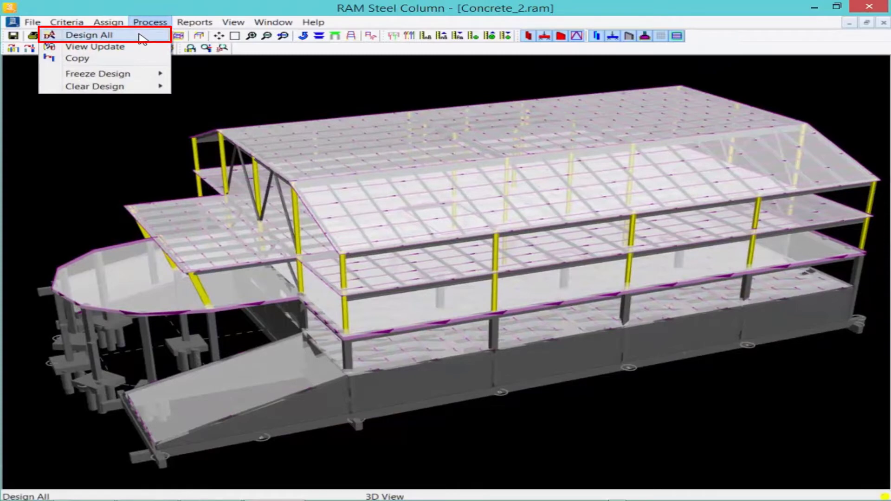
click(139, 37)
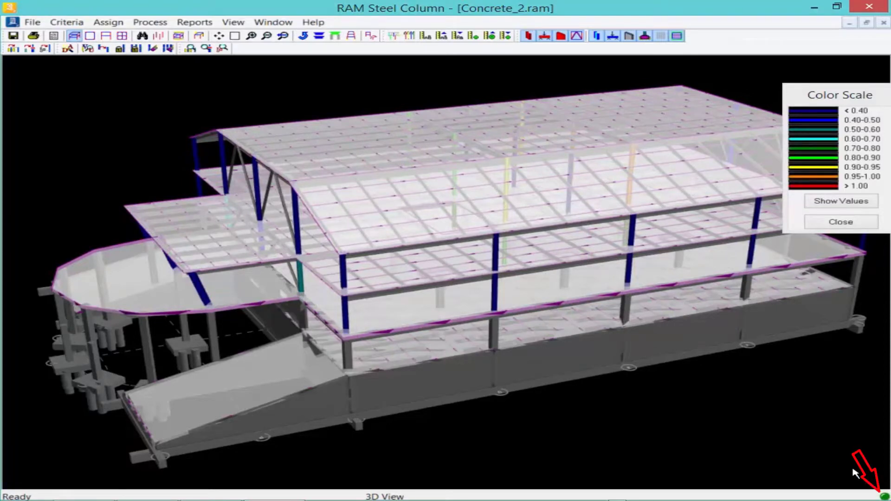
click(32, 23)
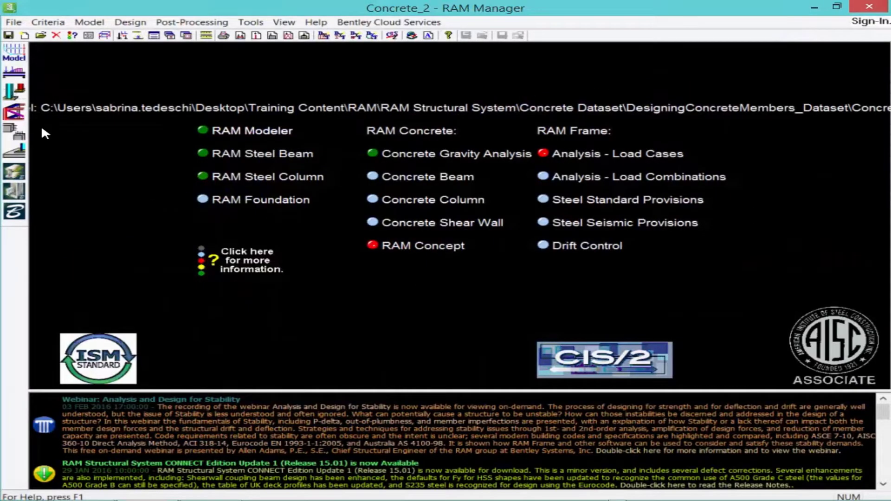
Analyze all load cases in RAM Frame, close the analysis status windows, and exit back to RAM Manager
click(19, 113)
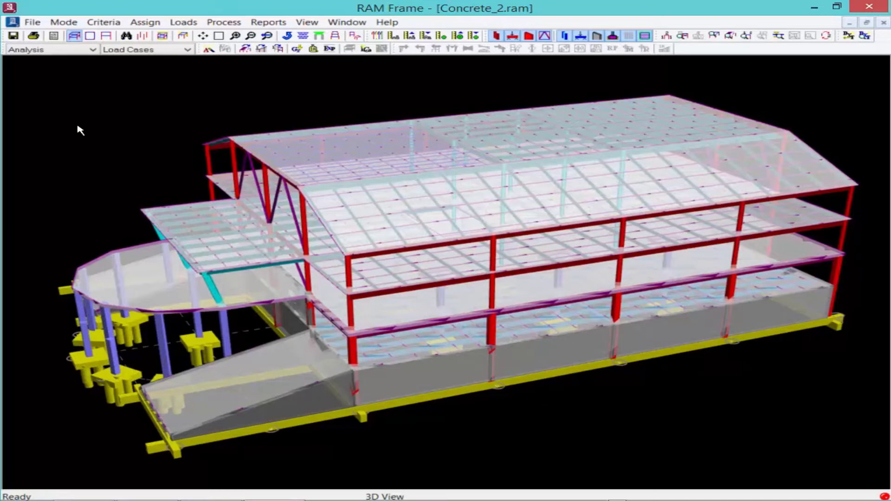
click(223, 22)
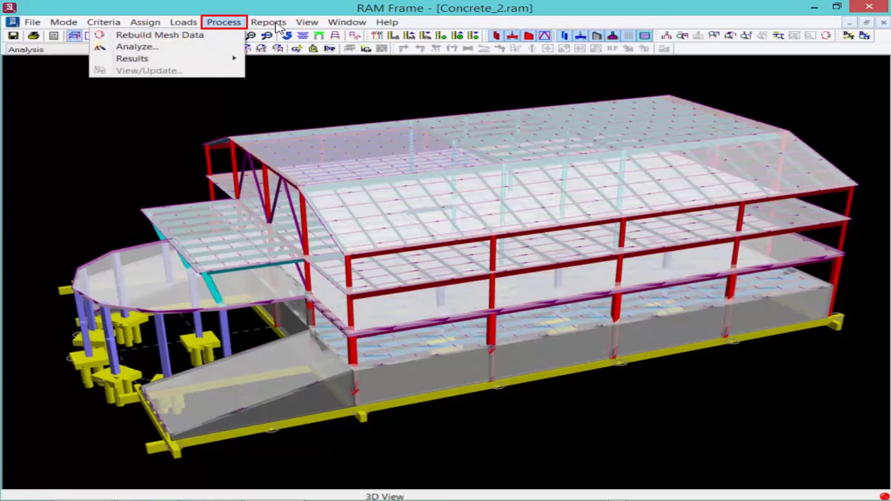
click(213, 47)
click(505, 185)
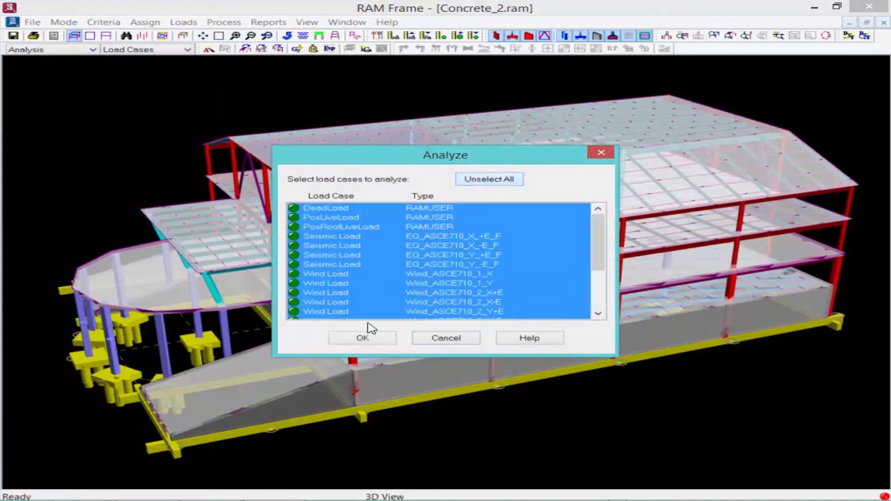
click(365, 338)
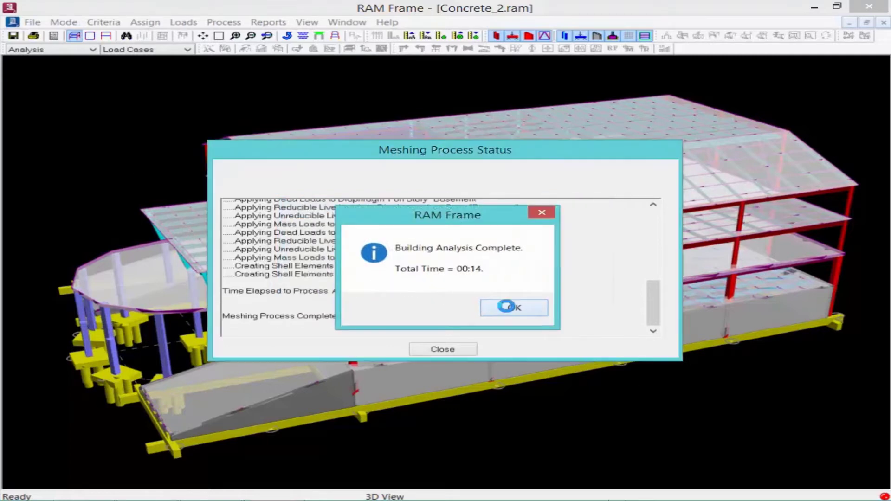
click(513, 306)
click(458, 351)
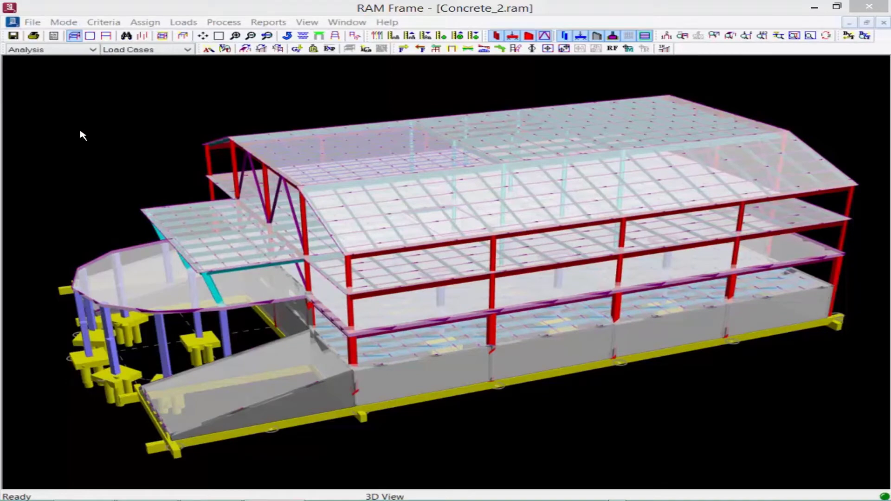
click(31, 24)
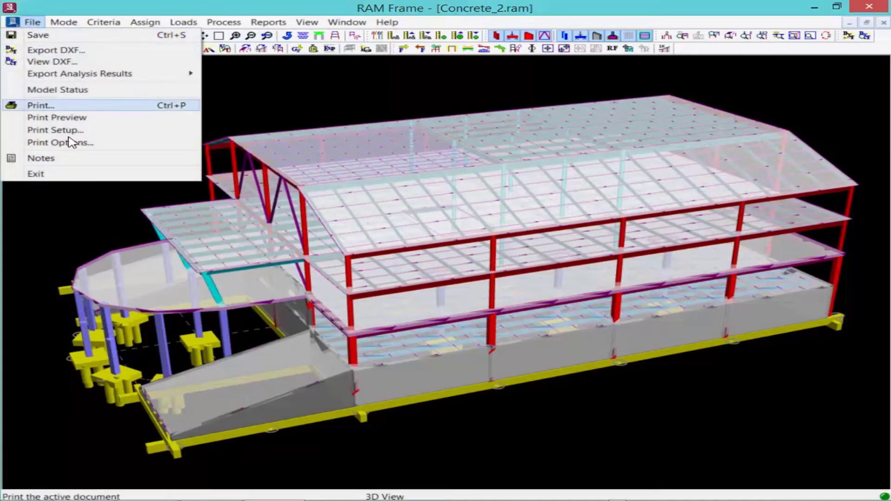
click(56, 175)
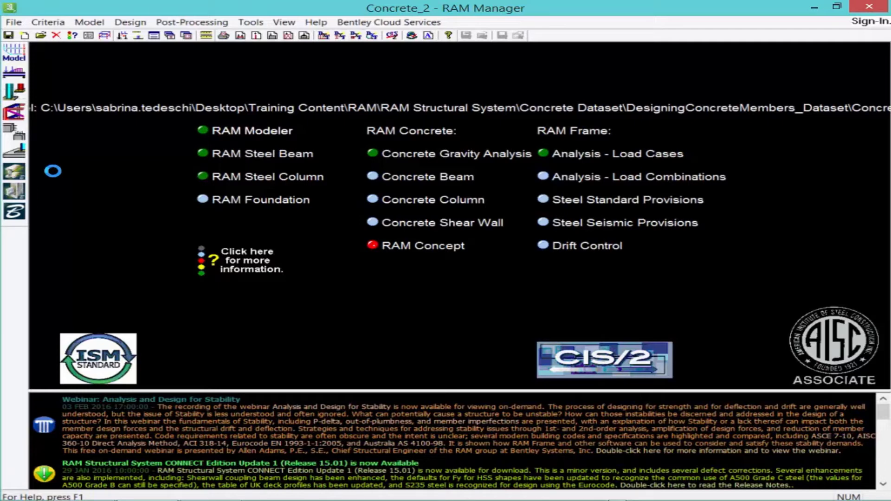
Rerun the concrete gravity analysis of the model in RAM Concrete and save the model
click(18, 134)
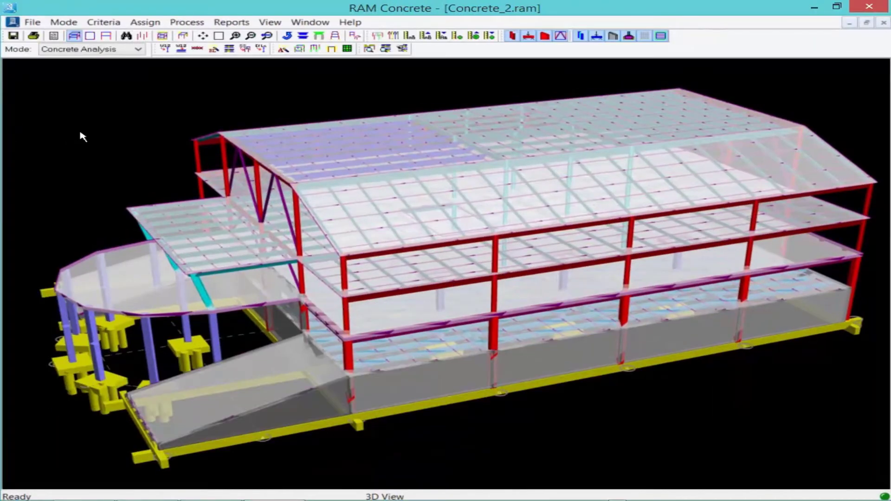
click(187, 23)
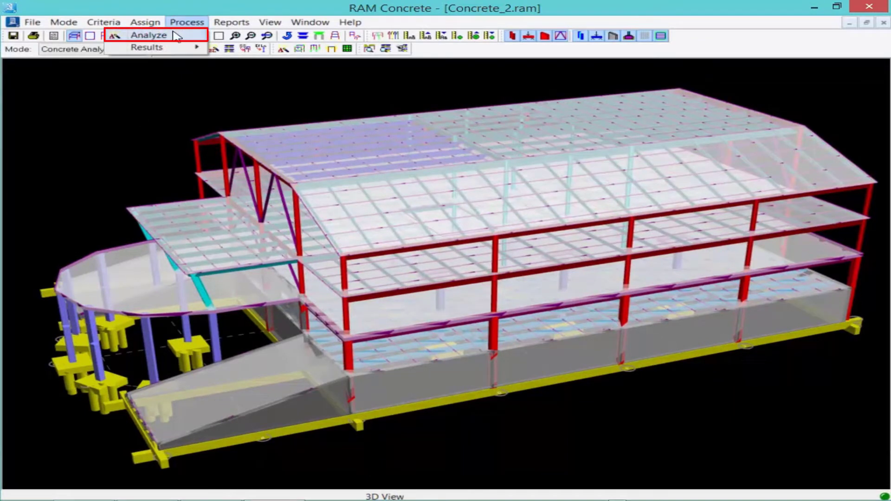
click(176, 36)
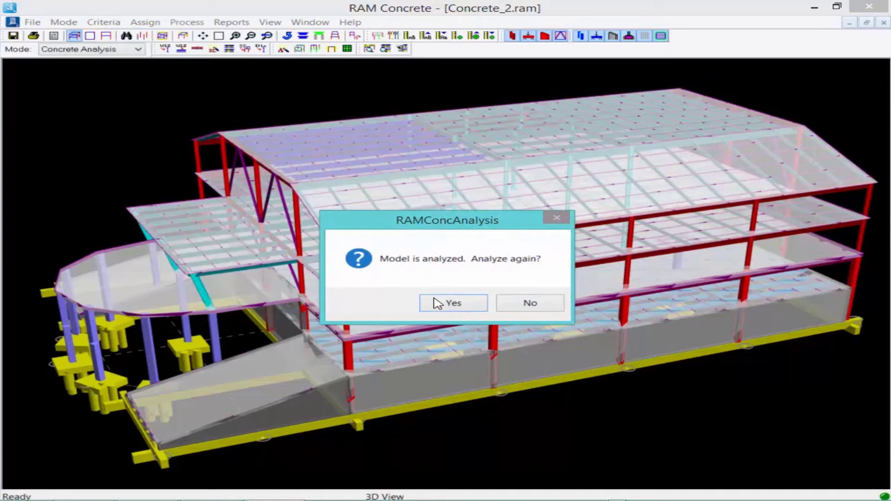
click(434, 301)
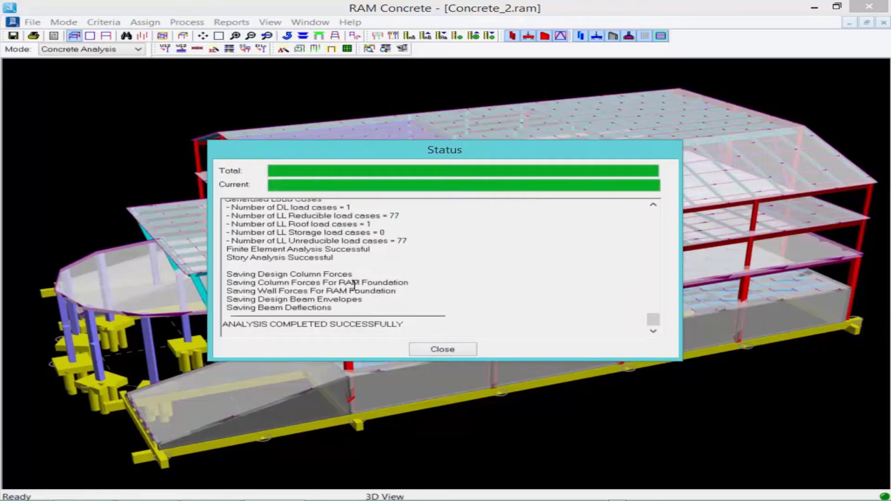
click(423, 353)
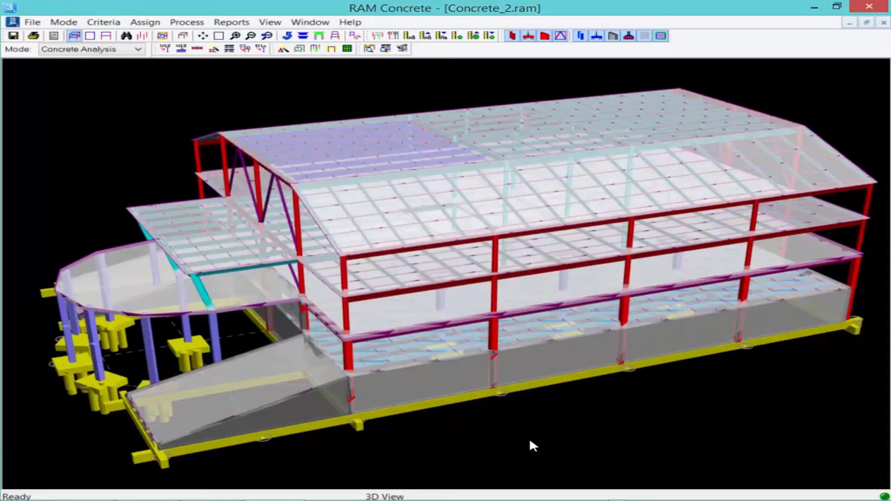
click(14, 36)
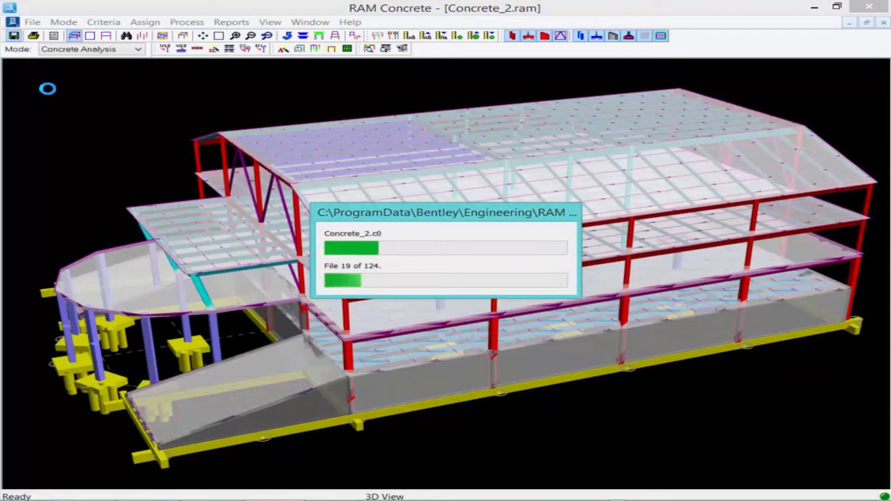
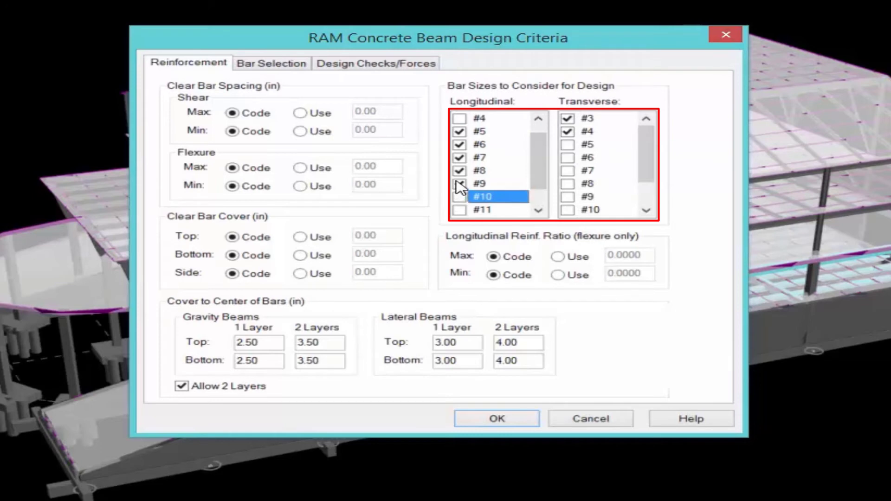
Limit the longitudinal bar sizes in the beam design criteria to #5 through #8, accept the criteria, and save the model
click(460, 183)
click(460, 171)
click(458, 171)
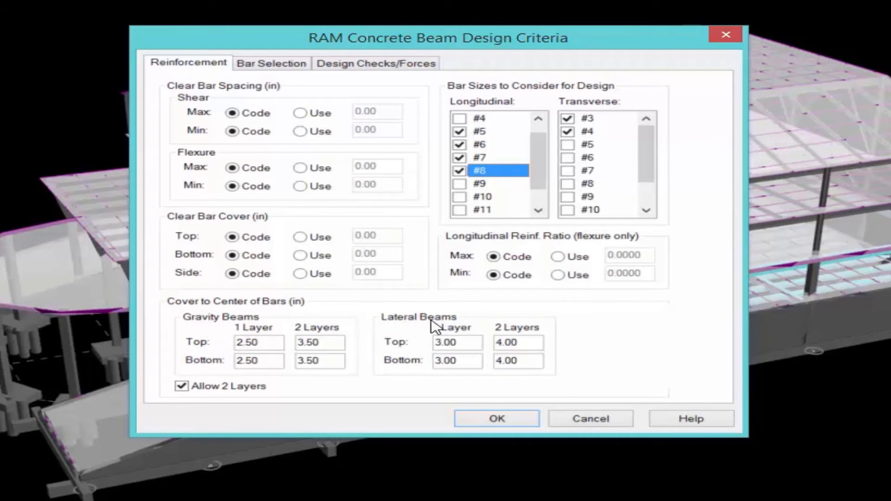
click(269, 64)
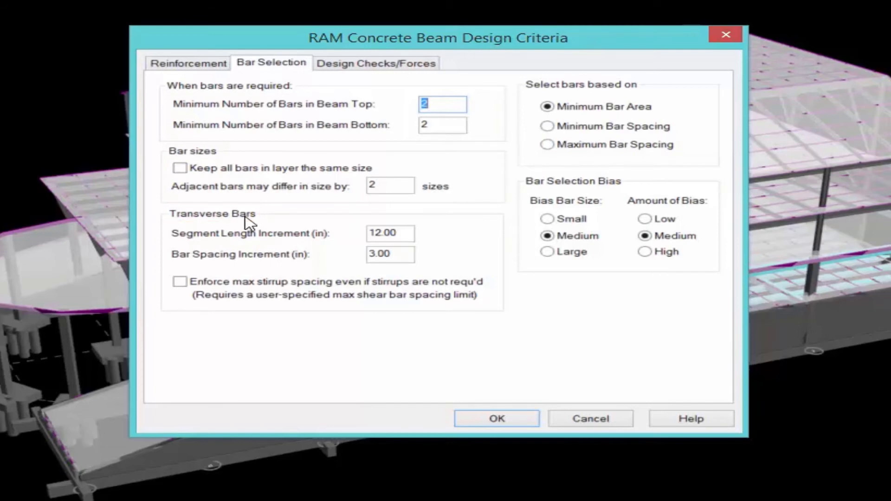
click(349, 70)
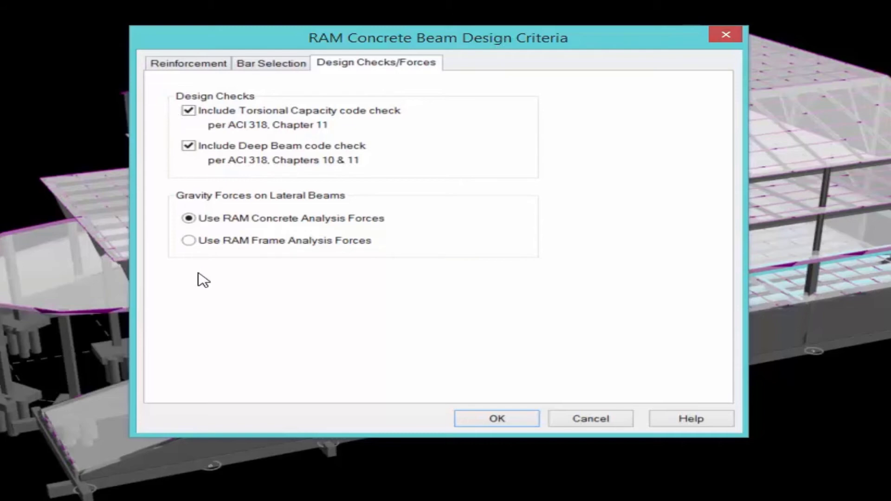
click(485, 422)
click(515, 341)
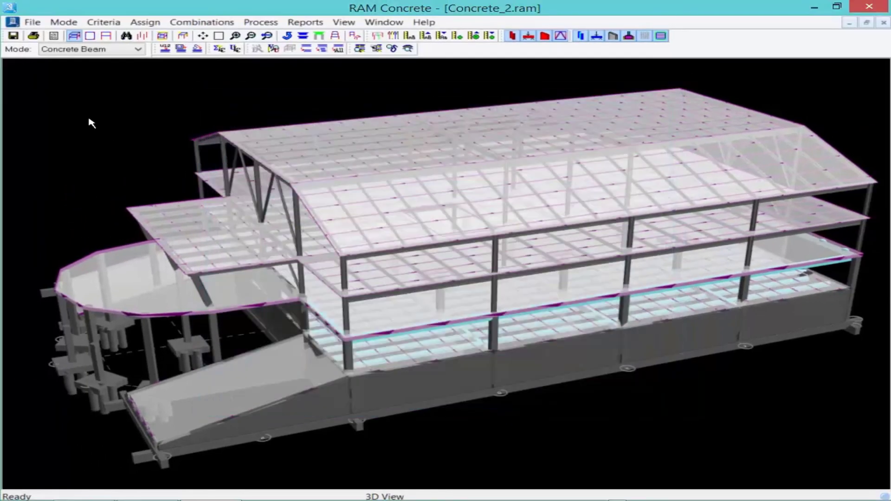
click(13, 36)
Review the frame type and seismic design category for the concrete beams and accept the current settings
click(109, 23)
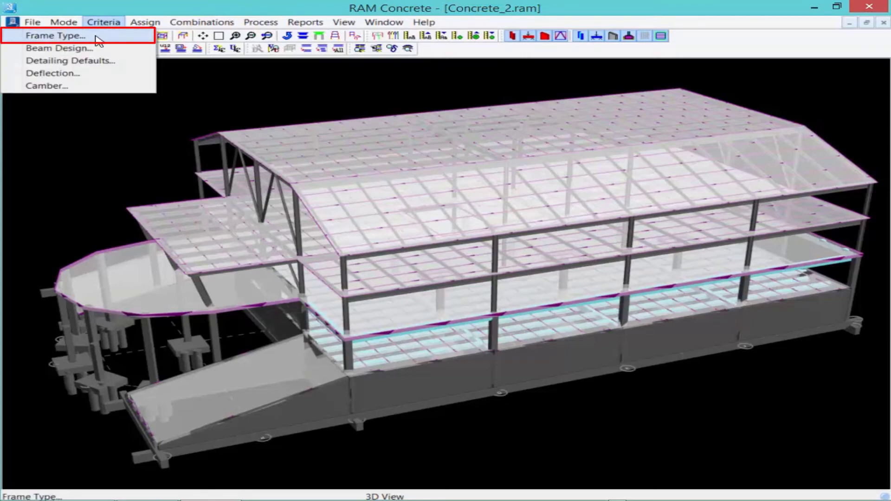
click(100, 36)
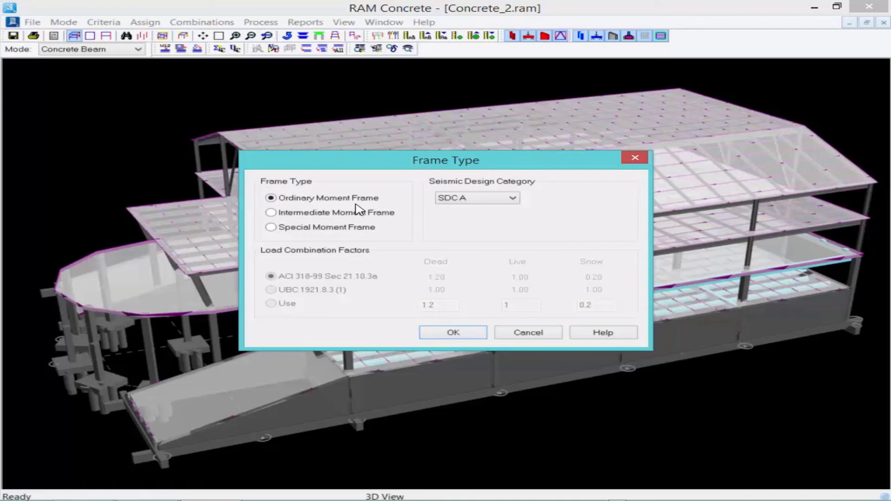
click(474, 335)
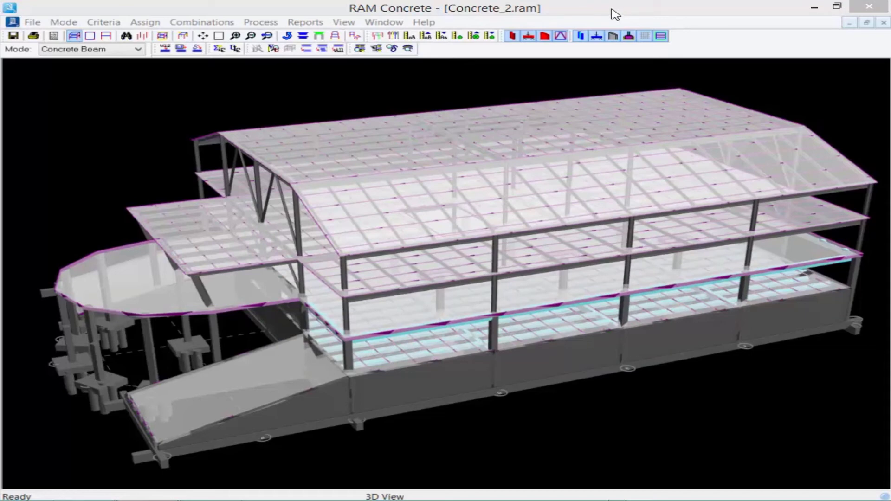
Review the beam detailing defaults for gravity beams, gravity joists and lateral beams, and accept them
click(118, 24)
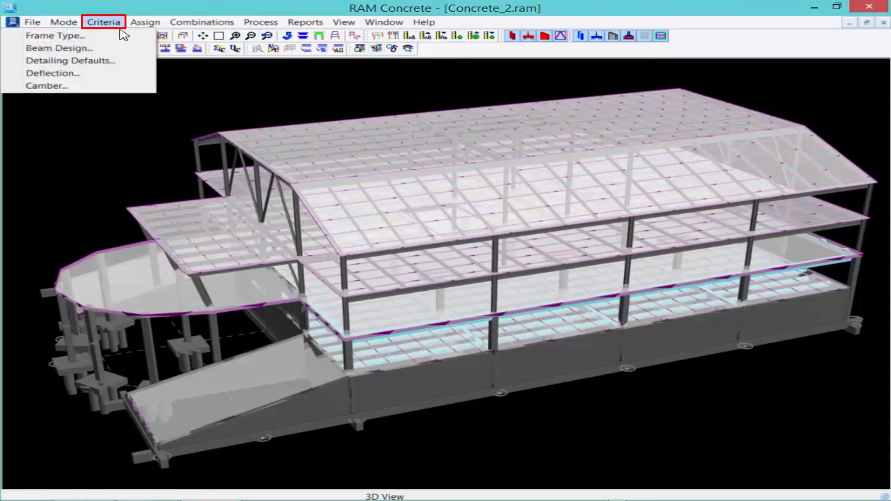
click(70, 61)
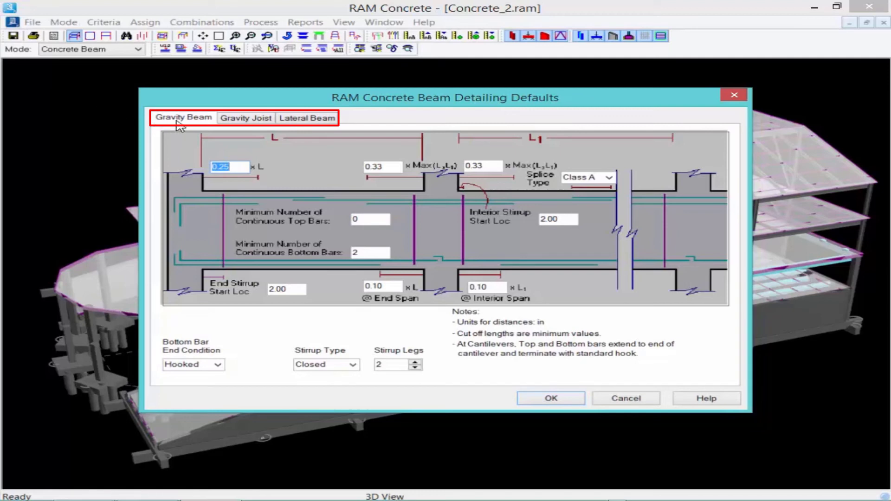
click(258, 119)
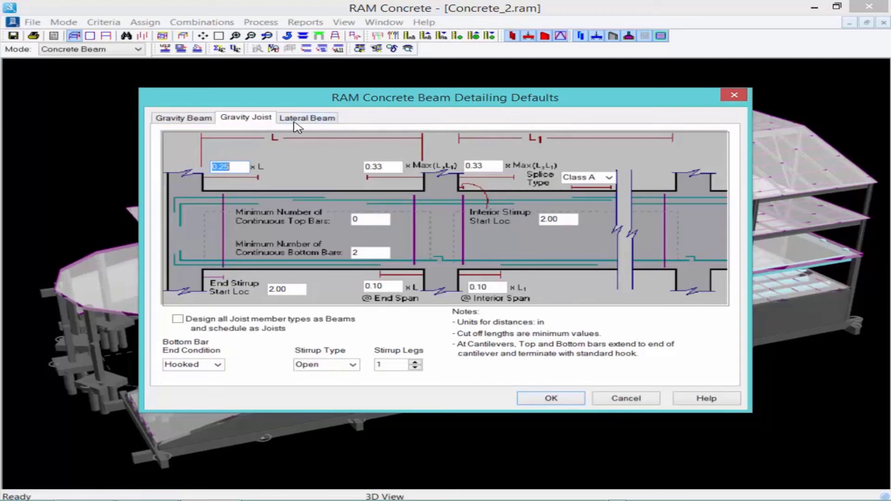
key(ctrl+Tab)
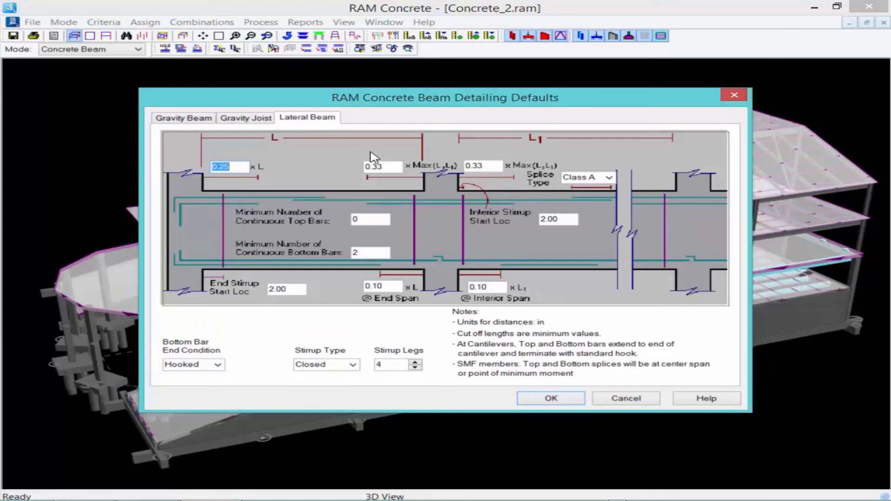
click(555, 400)
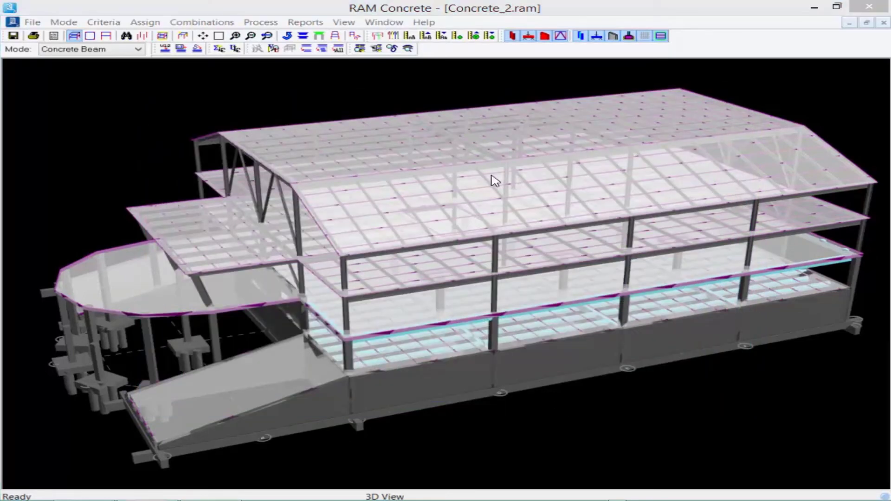
Review the concrete beam deflection criteria, including the span-to-deflection limits and long-term factors, and accept the current settings
click(397, 11)
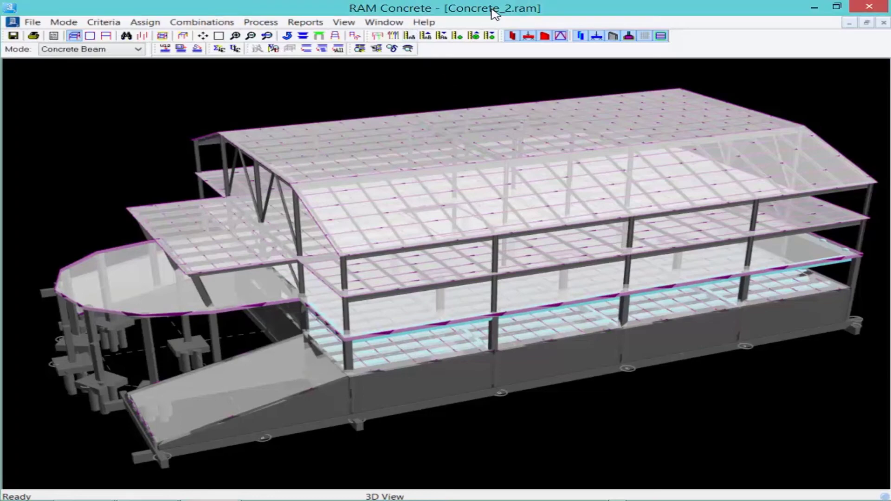
click(96, 23)
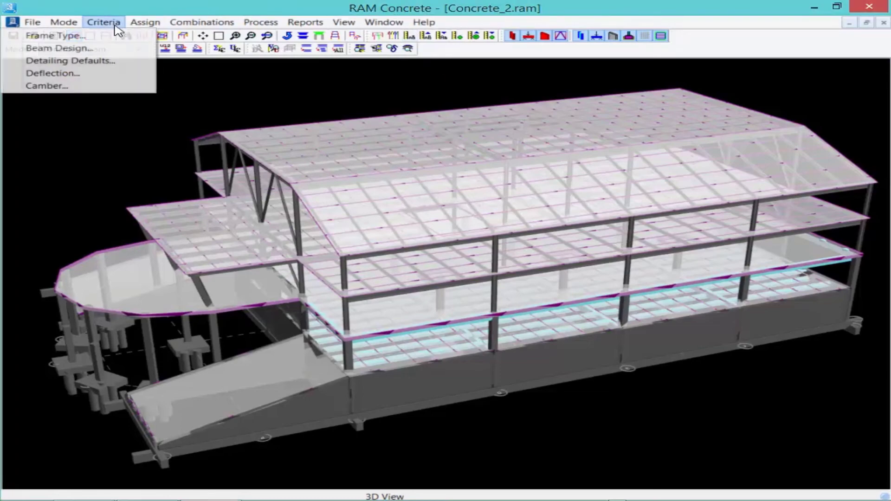
click(79, 74)
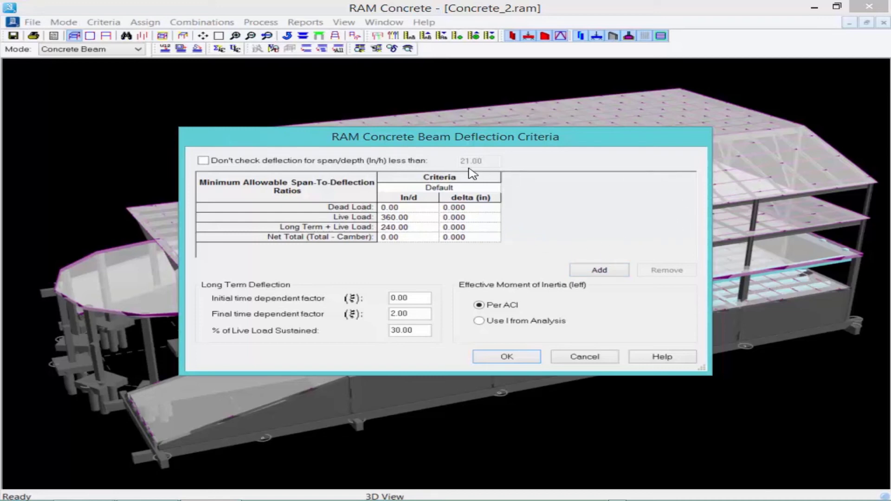
click(507, 358)
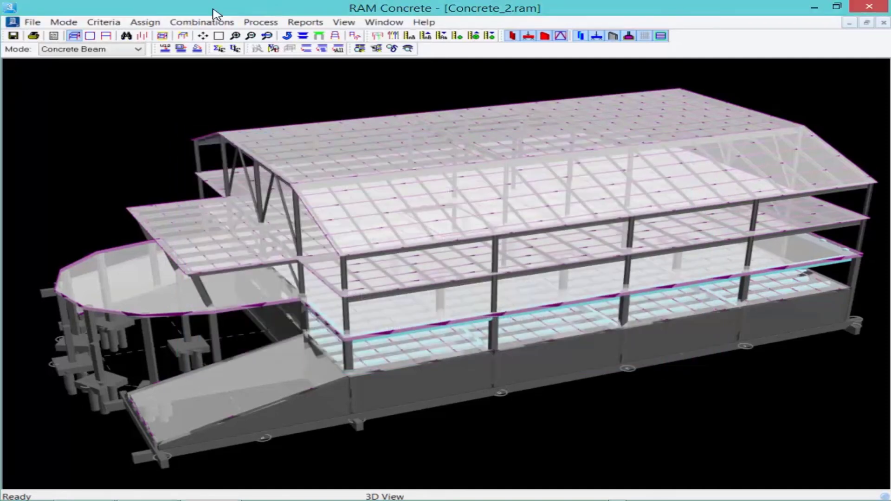
Review the concrete beam camber criteria and accept the current settings
click(104, 23)
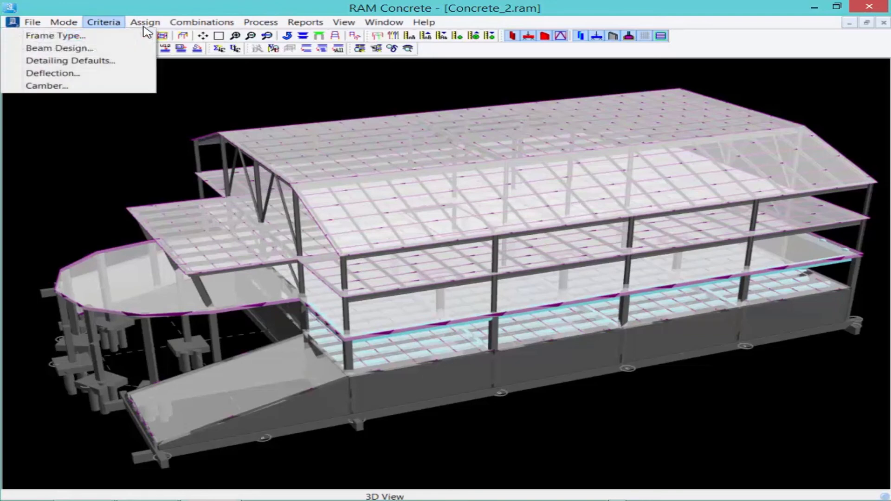
click(74, 87)
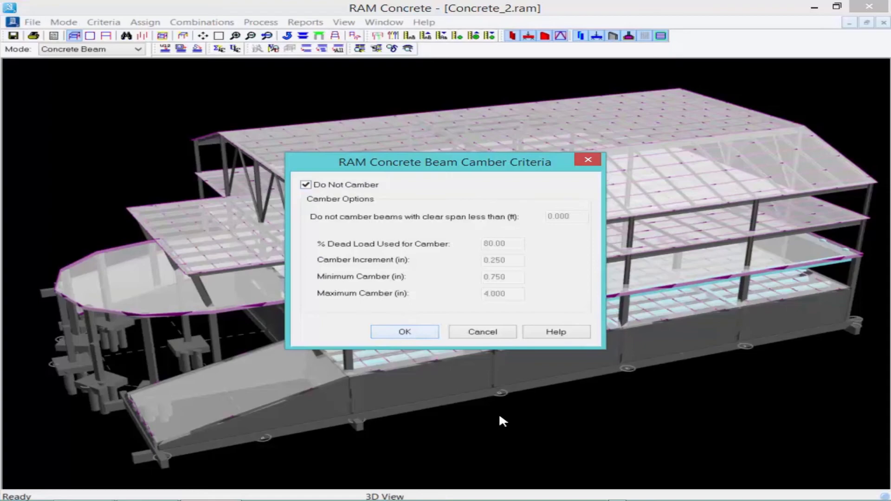
click(405, 332)
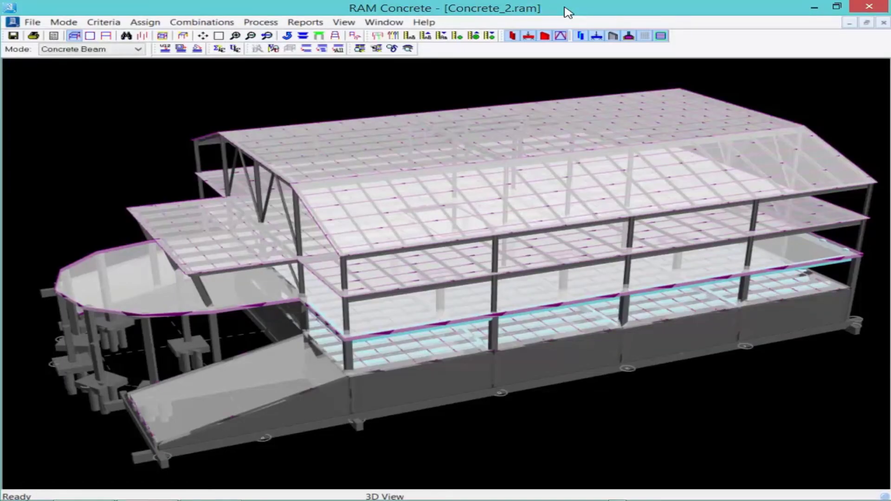
Generate the concrete beam load combinations from the ACI 318-11 code, accept them, and save the model
click(222, 21)
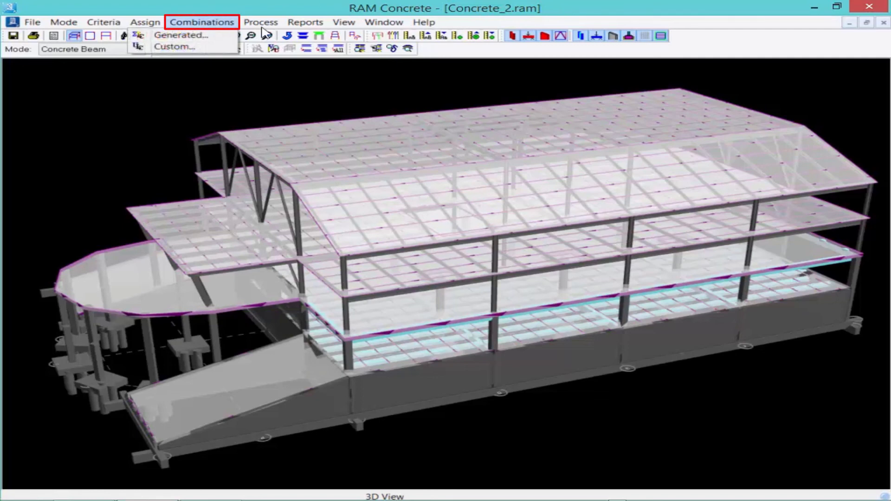
click(174, 37)
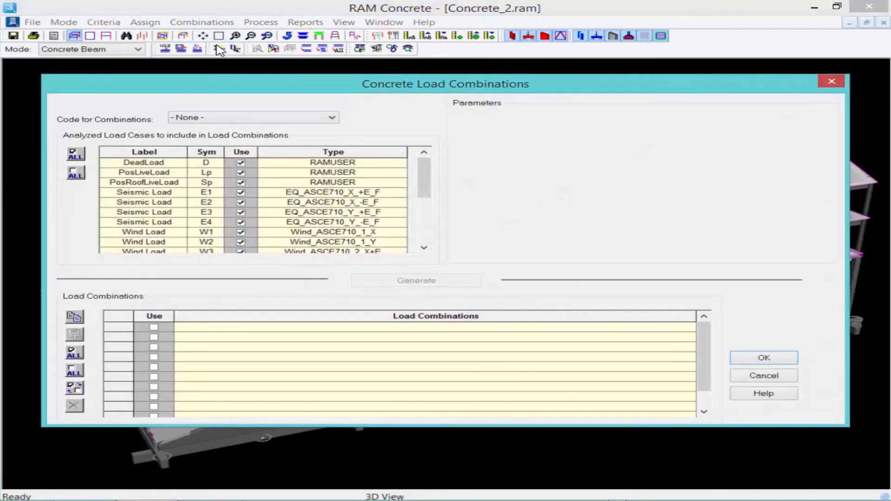
click(190, 118)
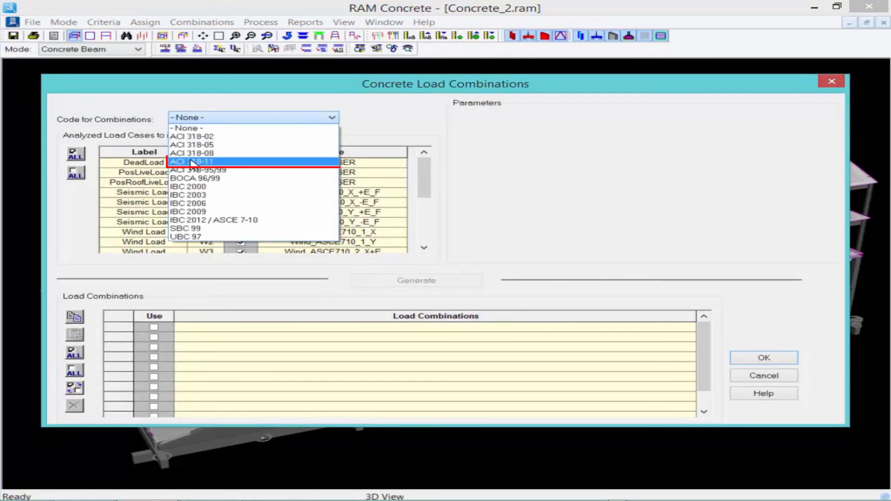
click(192, 163)
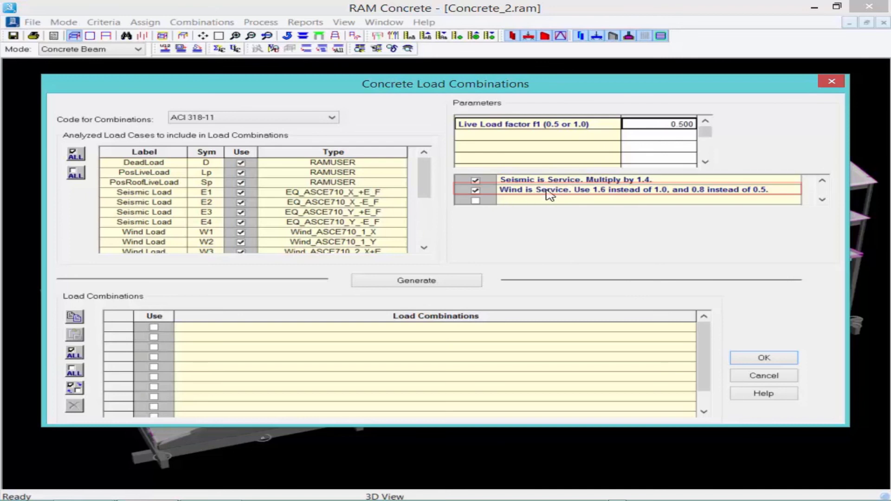
click(430, 287)
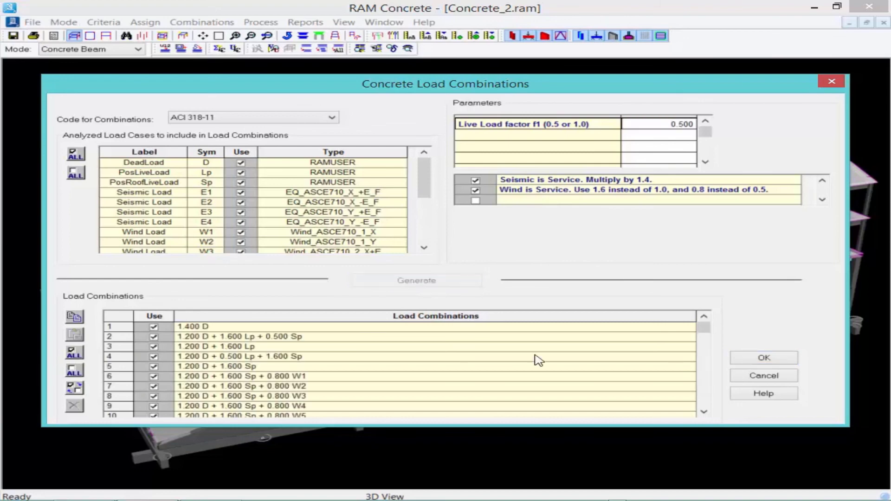
click(768, 358)
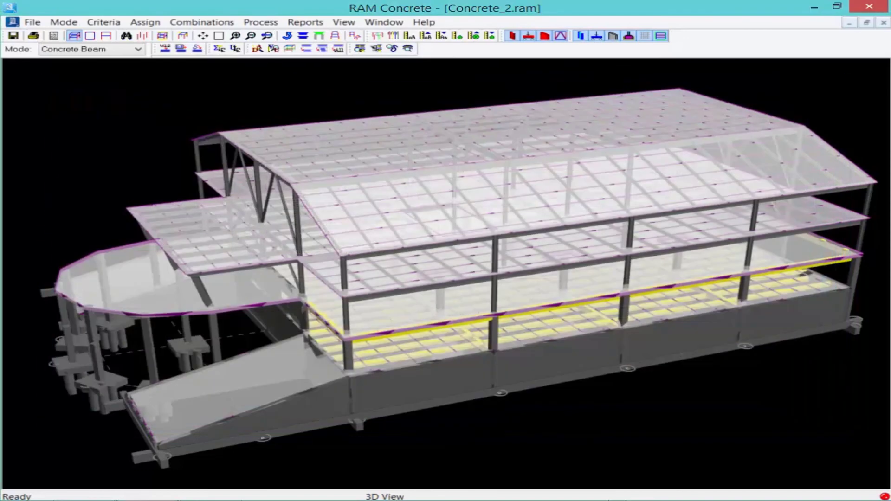
click(13, 35)
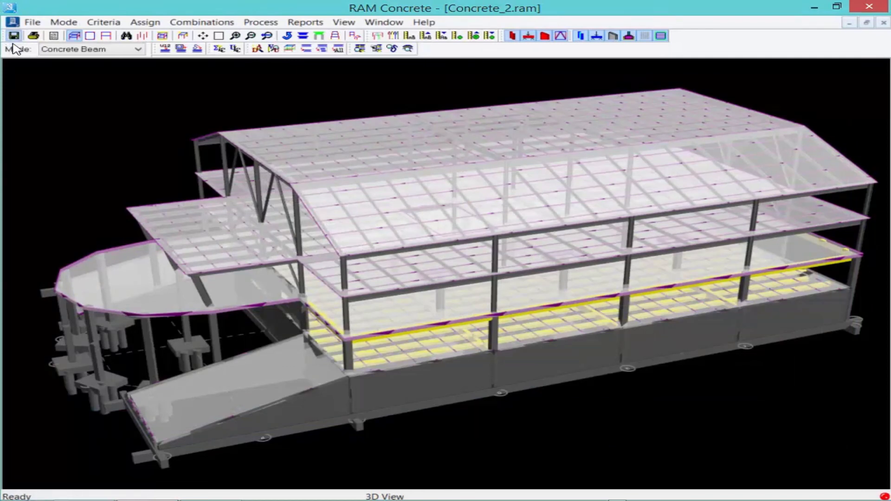